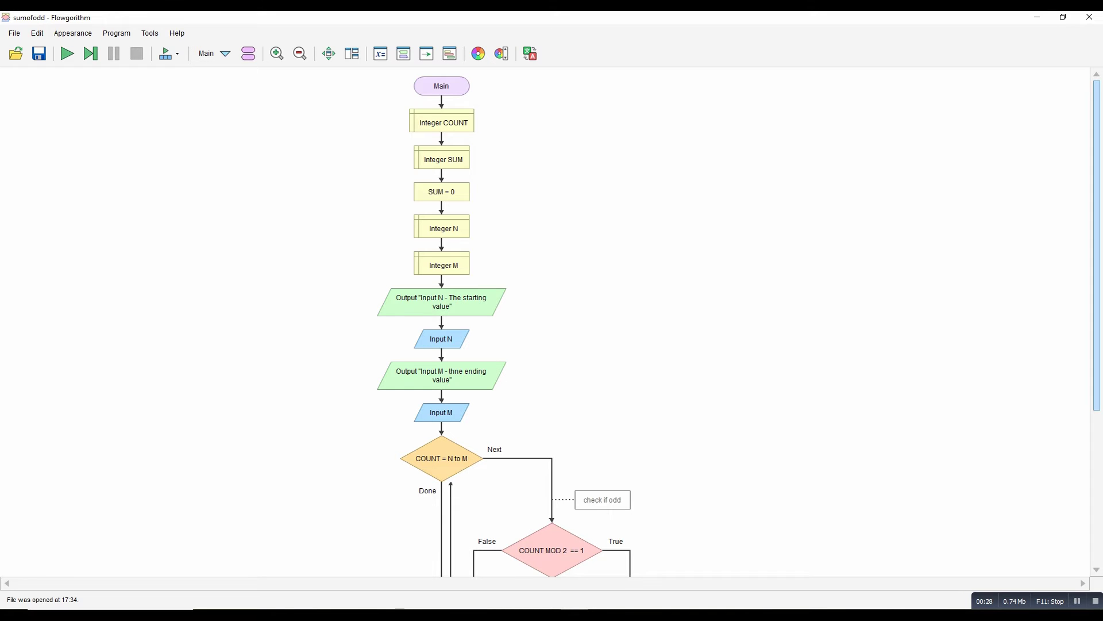
scroll(551, 323, "down", 1)
scroll(552, 322, "down", 1)
scroll(552, 324, "down", 4)
scroll(551, 323, "down", 2)
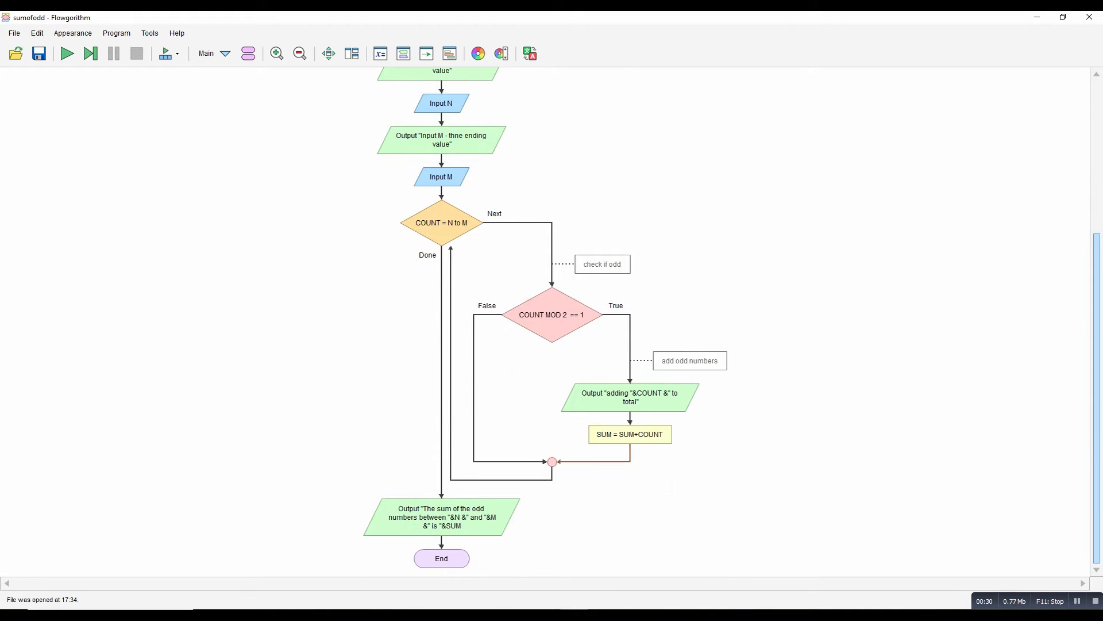
Inspect the SUM = SUM+COUNT step's details and close them without changes
left_click(630, 434)
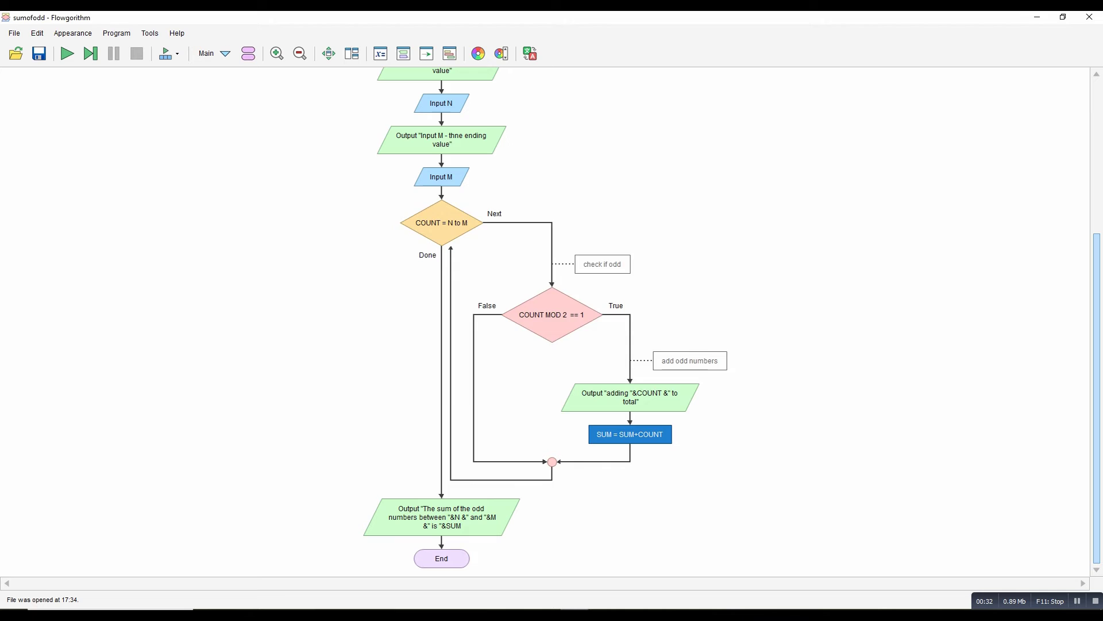
double_click(630, 434)
left_click(675, 393)
scroll(552, 324, "up", 1)
scroll(551, 323, "up", 7)
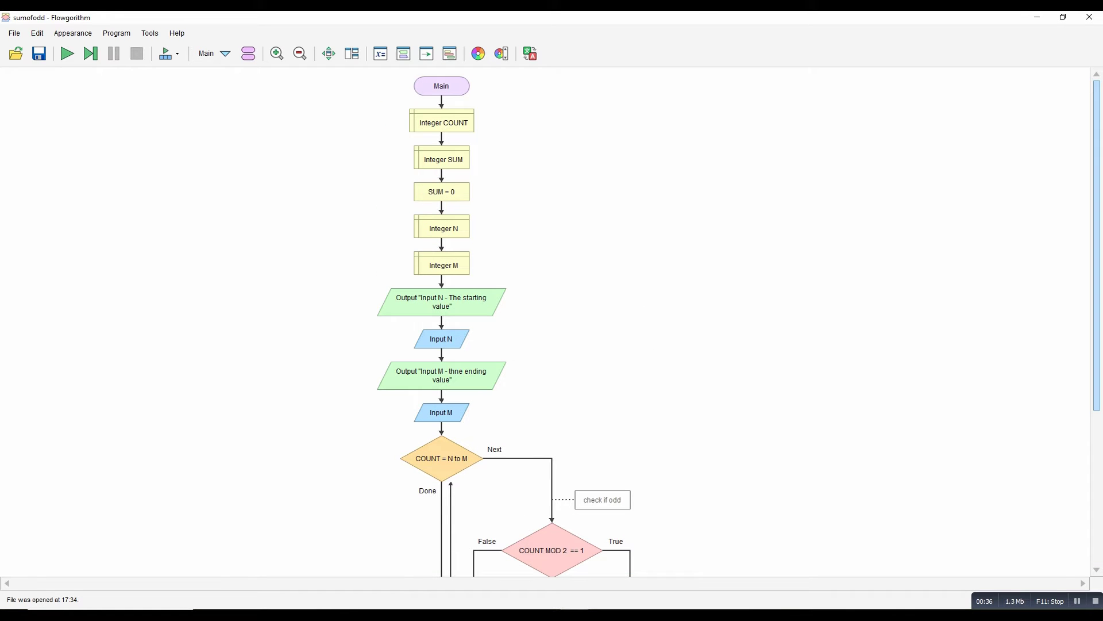
Rename the Integer SUM declaration to PRODUCT
double_click(441, 159)
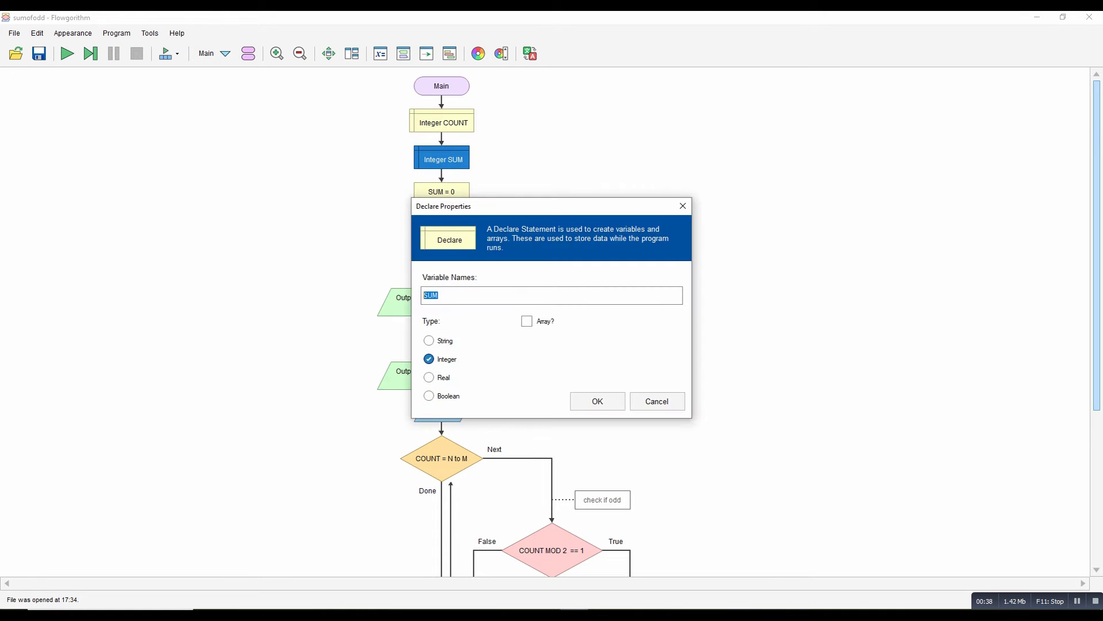
type("PRODUI")
type("CT")
key("BackSpace")
key("BackSpace")
type("C")
type("T")
key("Return")
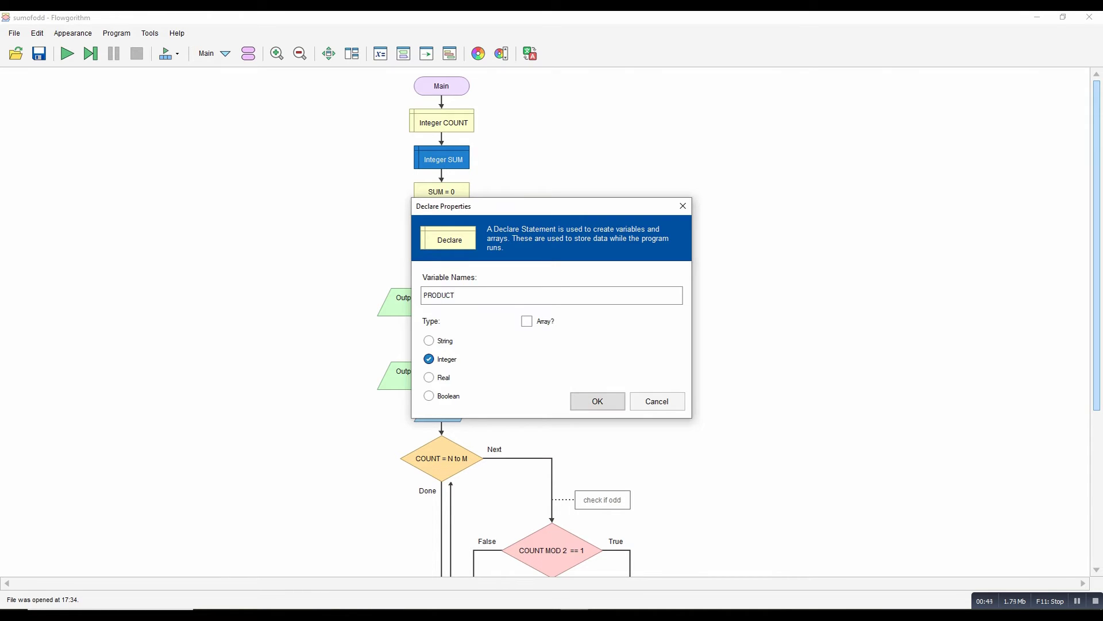
Change the SUM = 0 assignment to PRODUCT = 1
key("Down")
key("Return")
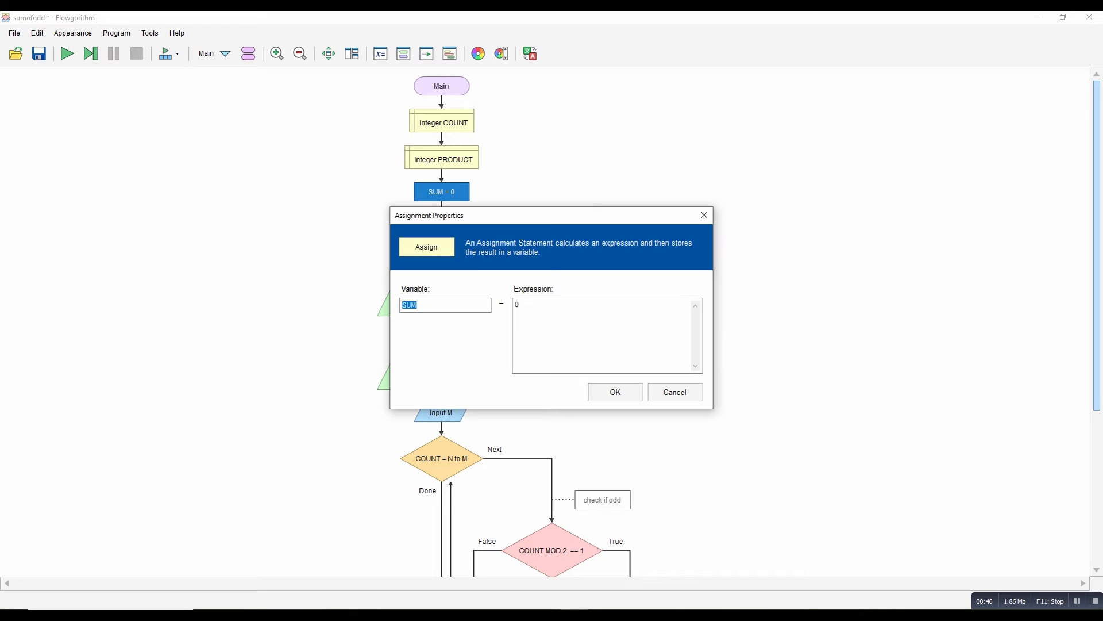
type("PRO")
type("DUC")
type("T")
key("Tab")
type("1")
key("Return")
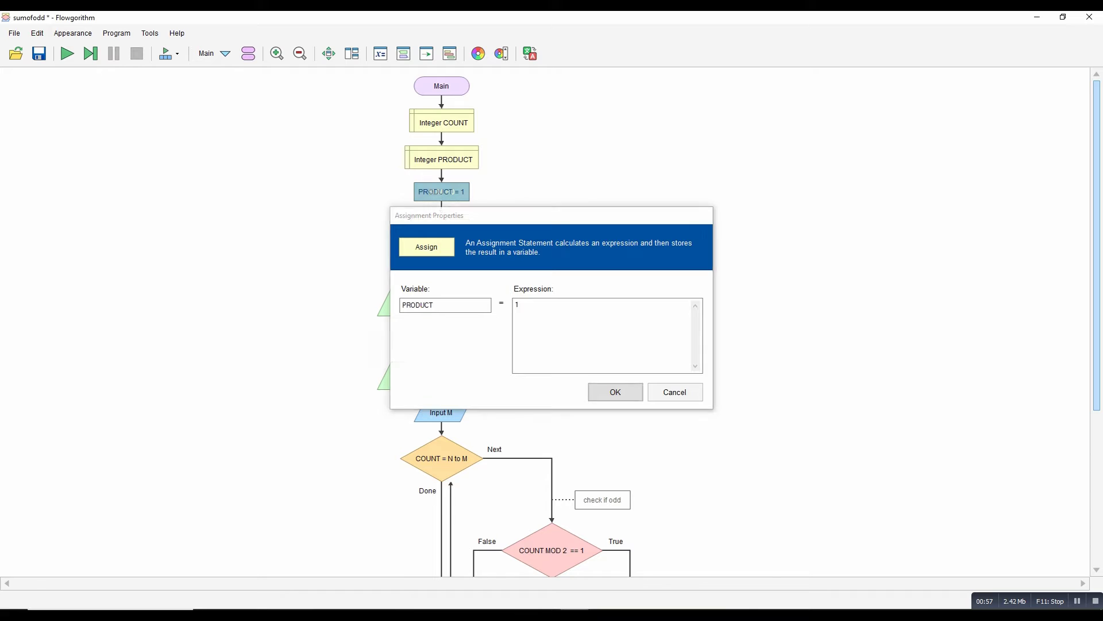
scroll(552, 322, "down", 2)
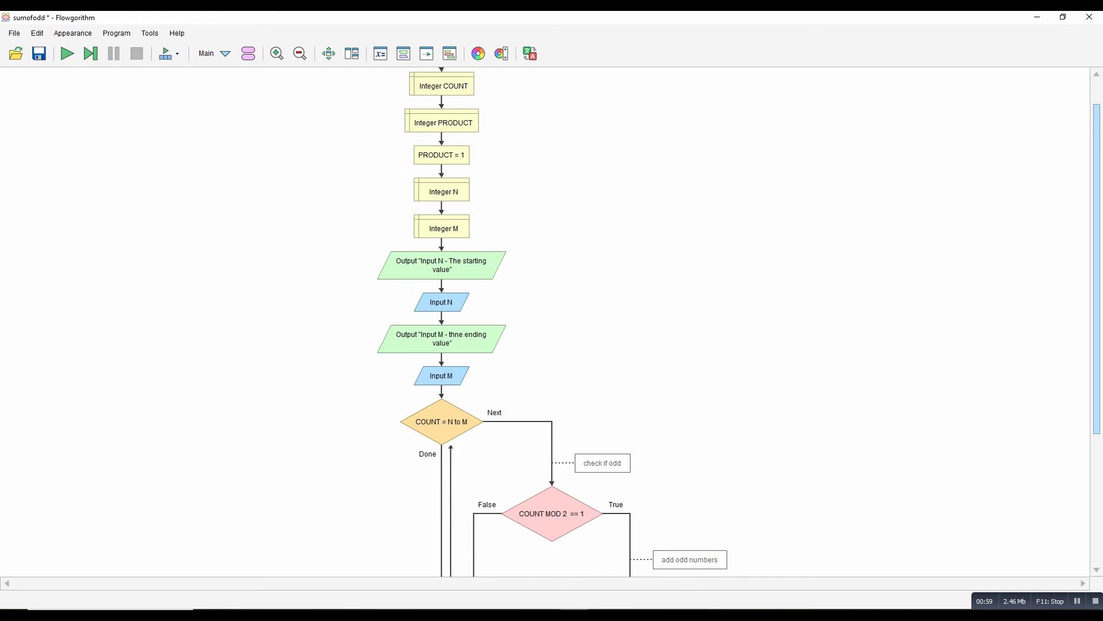
scroll(552, 322, "down", 1)
scroll(552, 322, "down", 2)
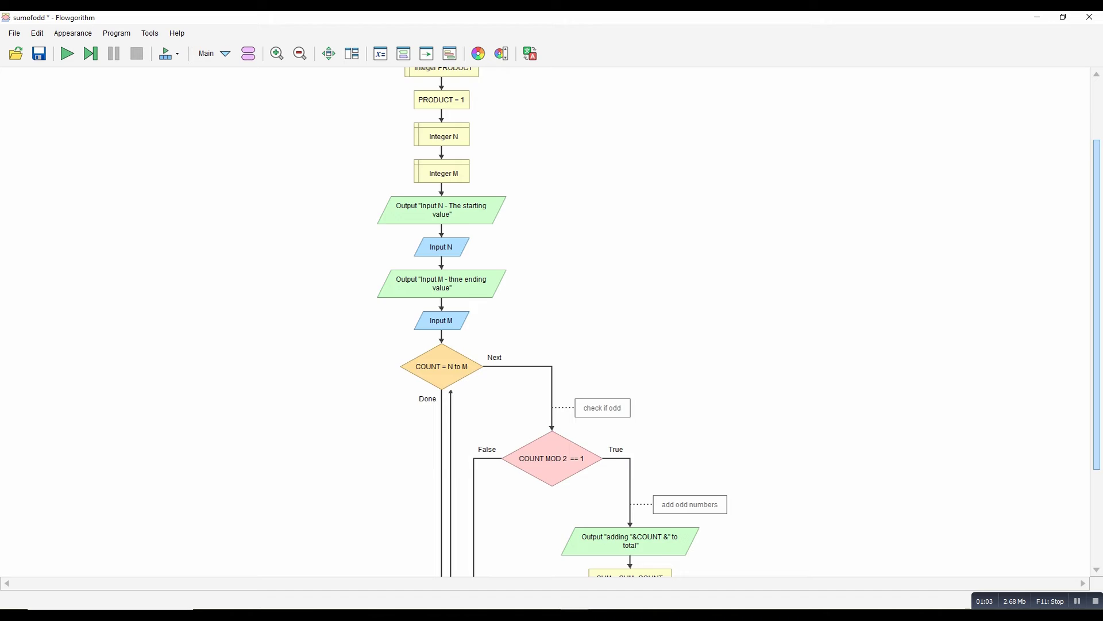
scroll(552, 322, "down", 2)
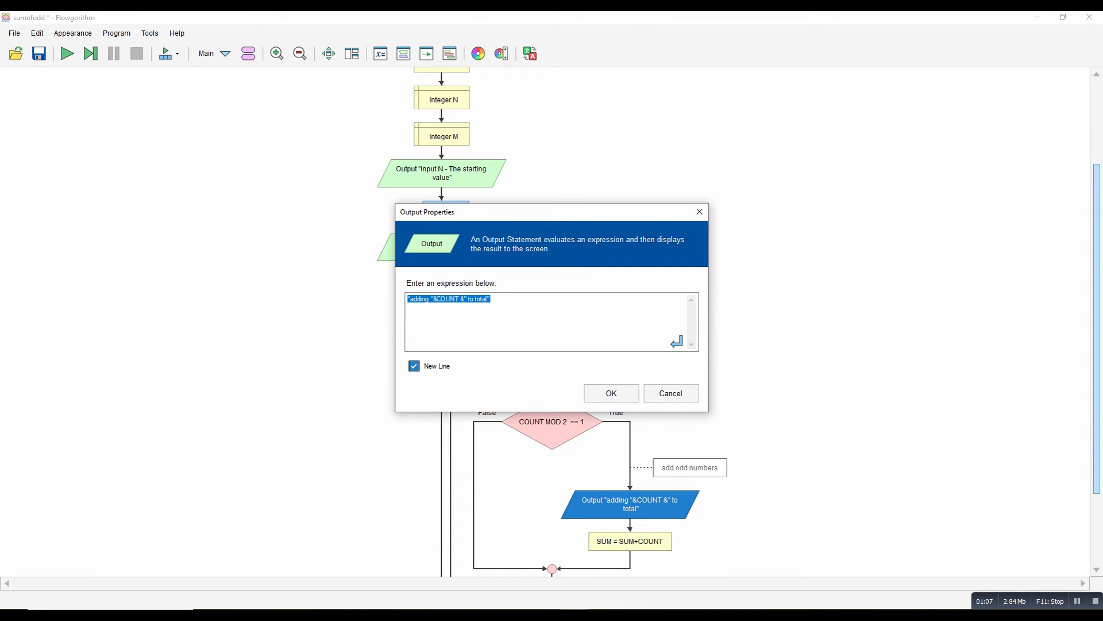
Replace "adding" with "multiply by" in the loop's output message
left_click_drag(432, 299, 411, 299)
type("multip")
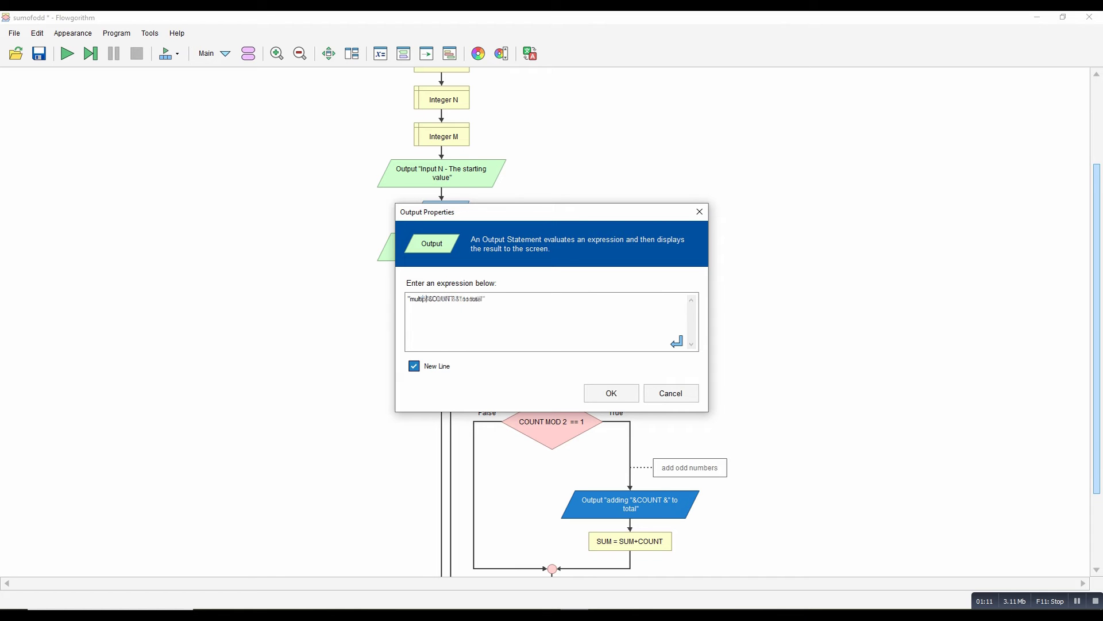
type("ly")
type(" by")
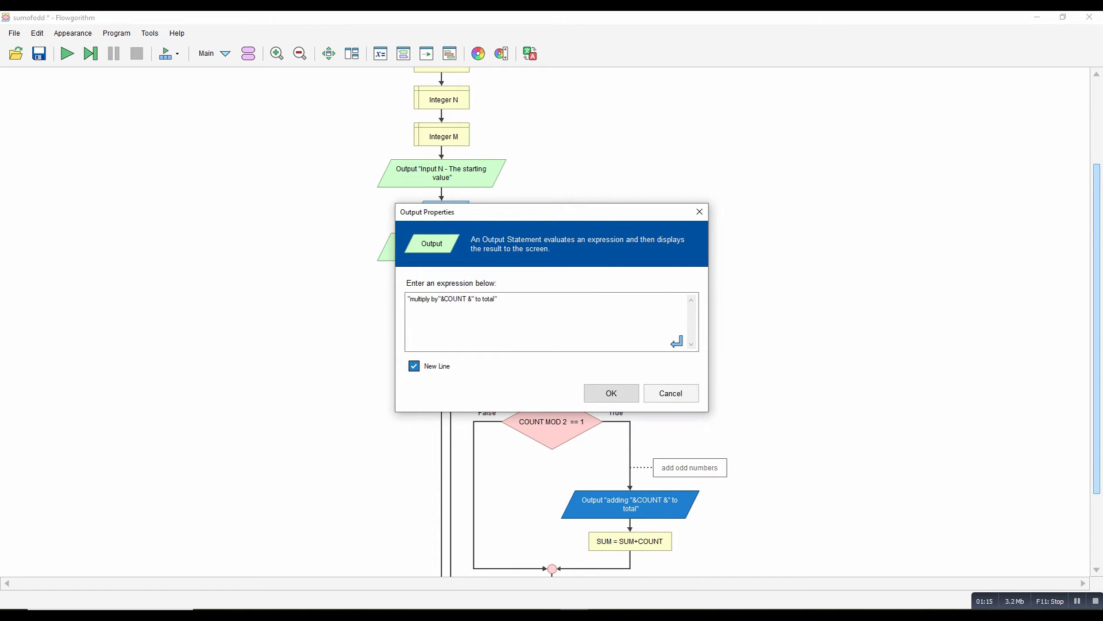
left_click(611, 394)
scroll(552, 319, "down", 2)
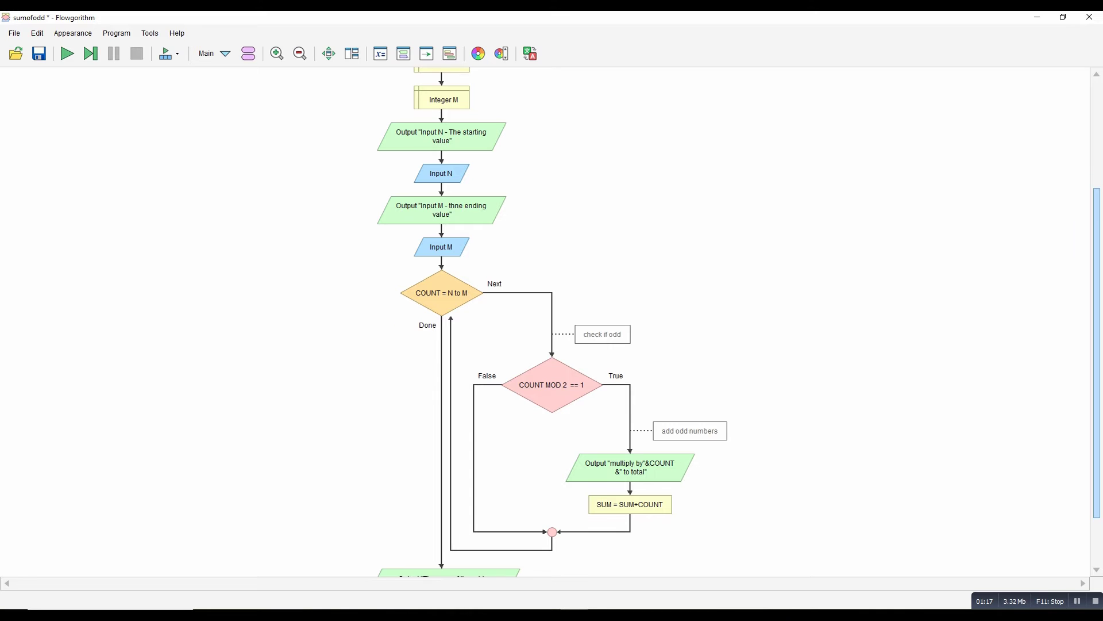
Change the loop assignment's expression to PRODUCT * COUNT, with spaces around the asterisk
double_click(630, 505)
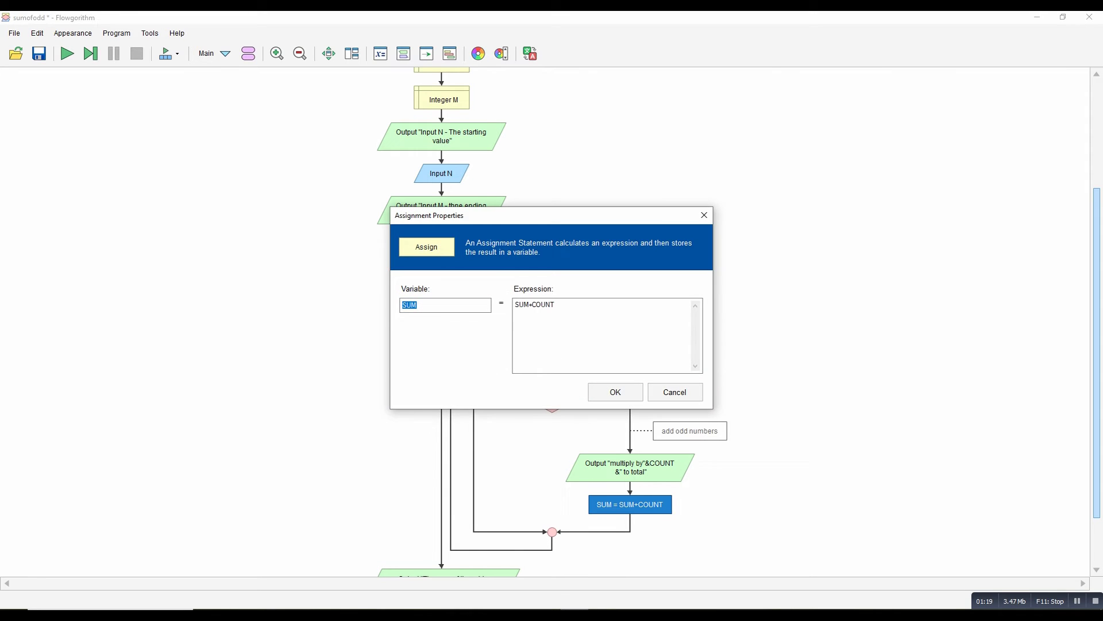
type("PRO")
type("DCUT")
double_click(522, 304)
type("PT")
key("BackSpace")
type("ROD")
key("BackSpace")
type("UCCOUN")
type("T")
key("Delete")
type("*")
left_click(547, 304)
left_click(614, 391)
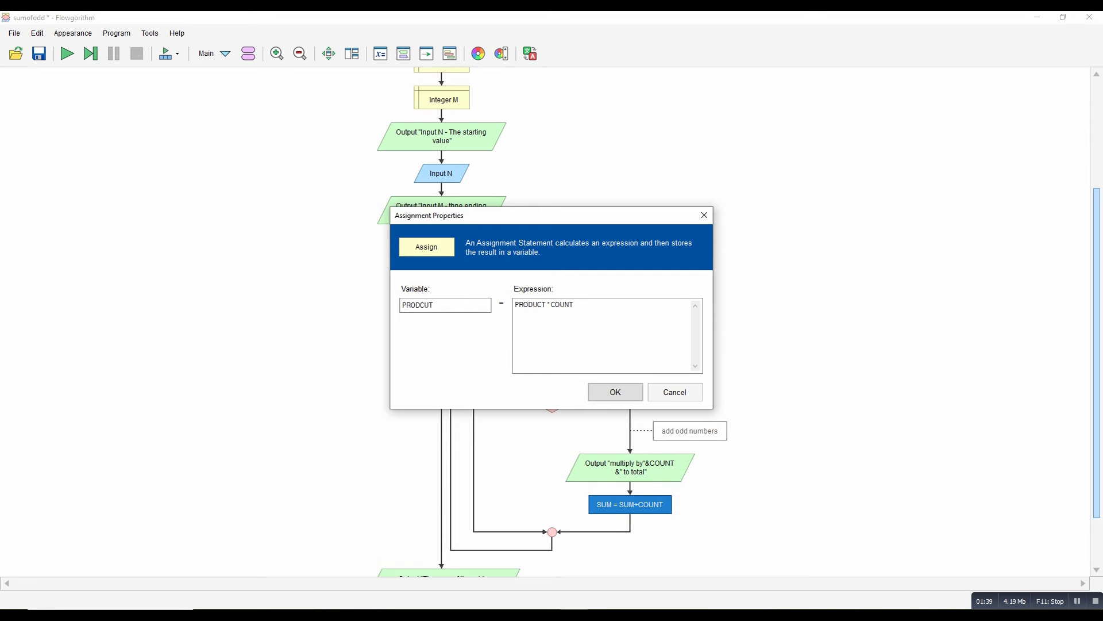
scroll(615, 391, "down", 2)
Replace the trailing &SUM in the final output expression with &PRODUCT
double_click(441, 518)
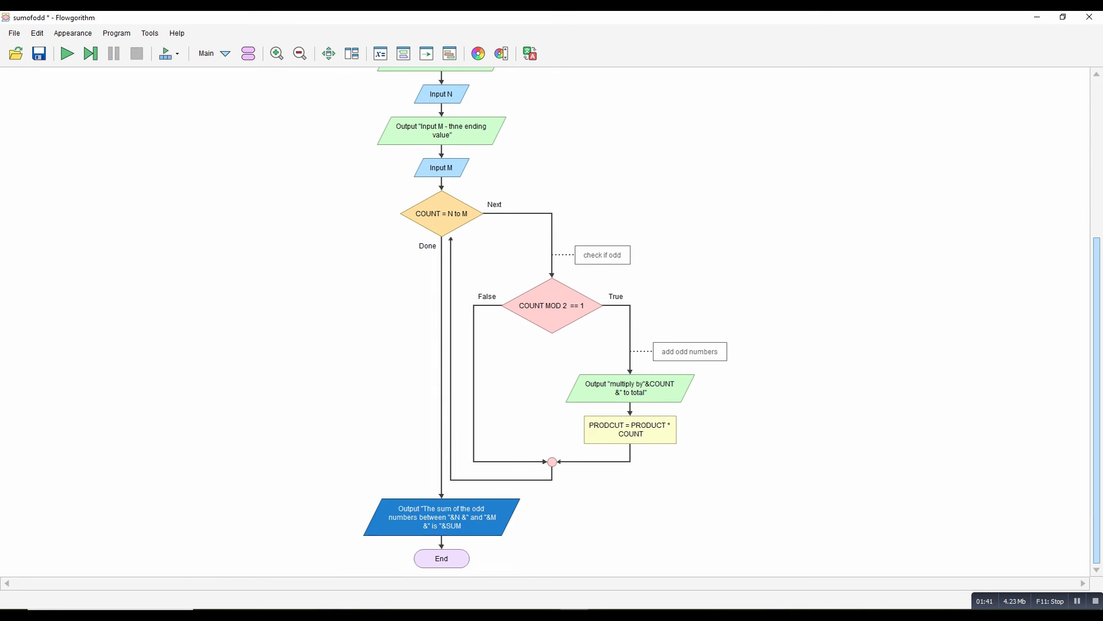
key("End")
key("BackSpace")
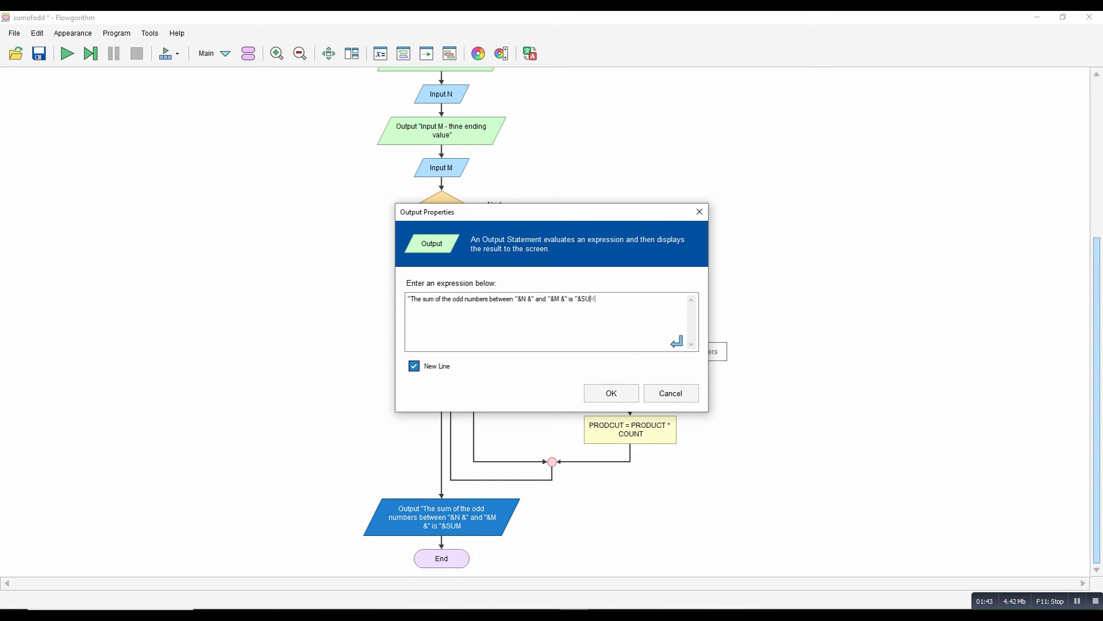
key("BackSpace")
key("BackSpace")
type("RO")
type("DUCT")
left_click(611, 393)
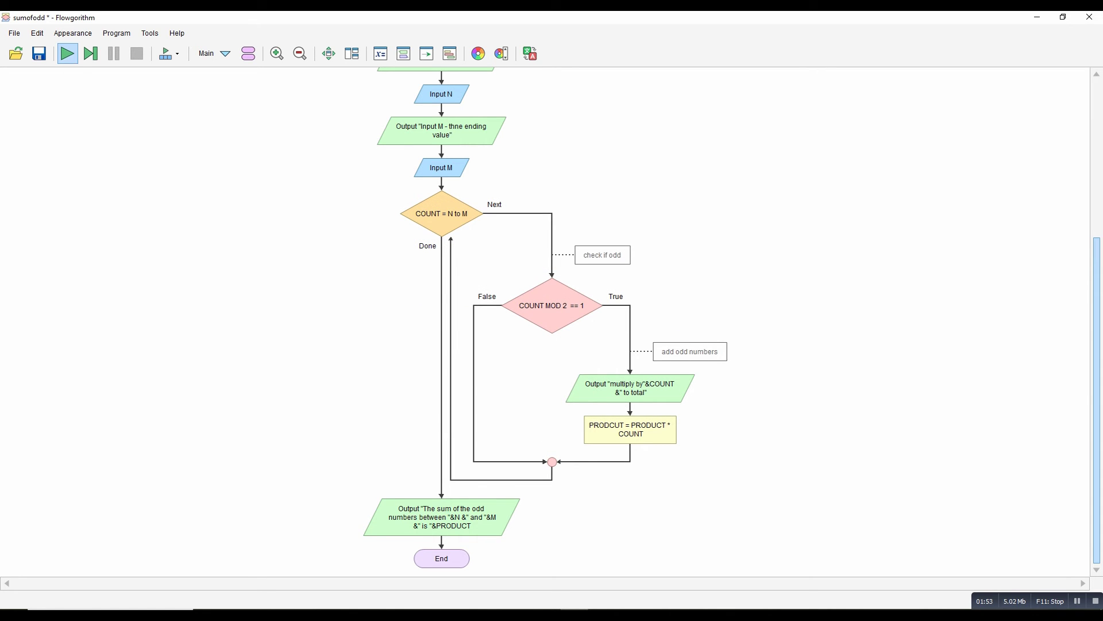
Test-run, dismiss the Variable Not Declared error, and correct PRODCUT to PRODUCT
left_click(68, 53)
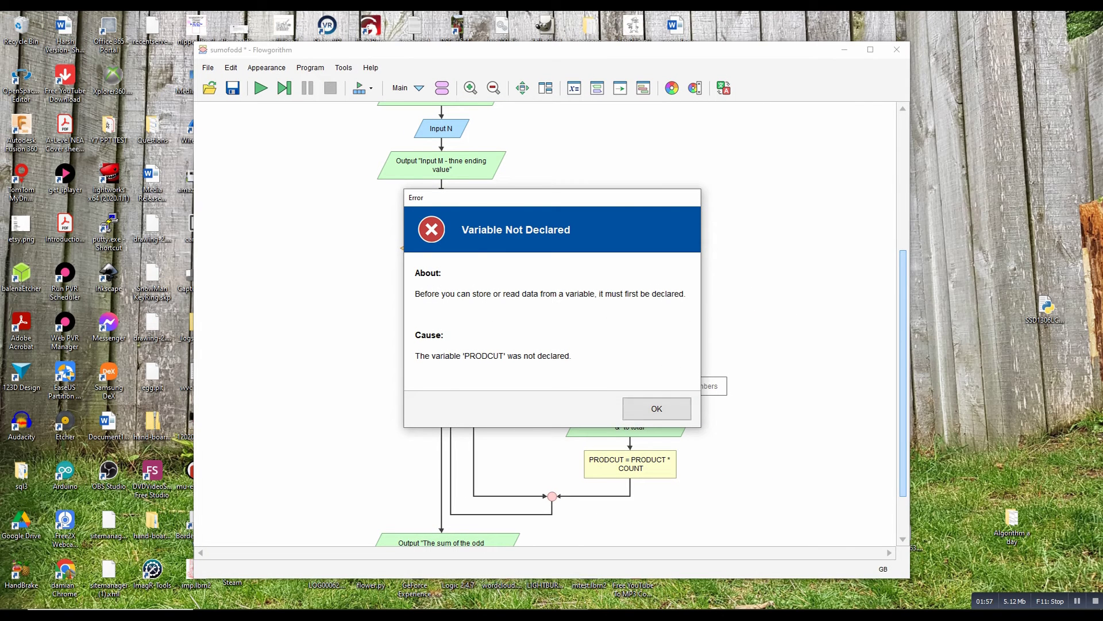
left_click(656, 409)
double_click(629, 463)
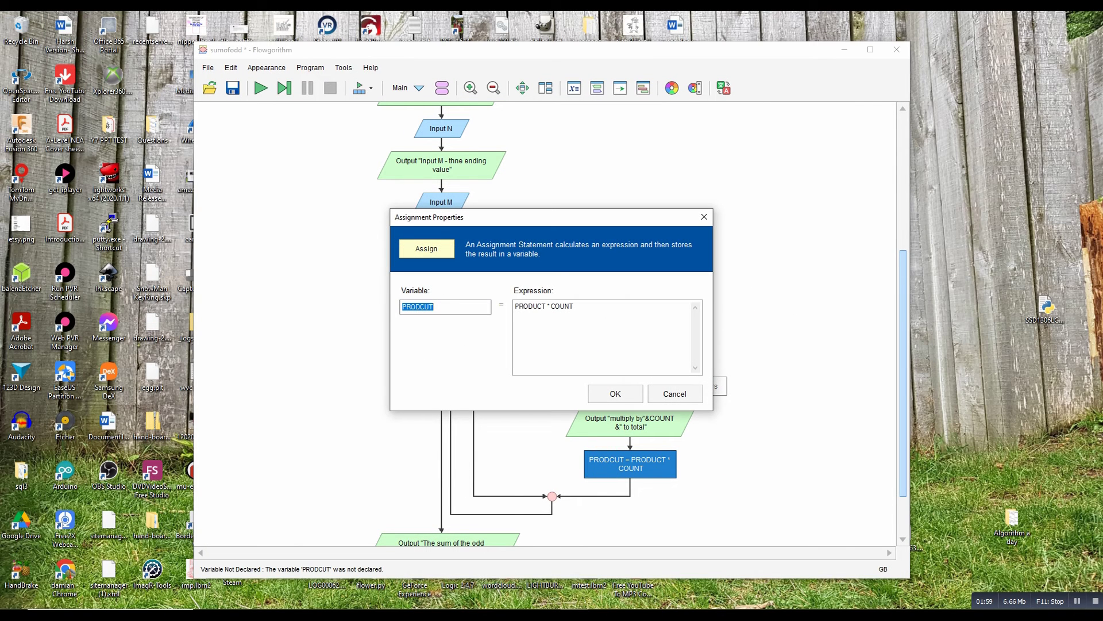
type("PRODUT")
left_click(428, 306)
type("C")
left_click(616, 393)
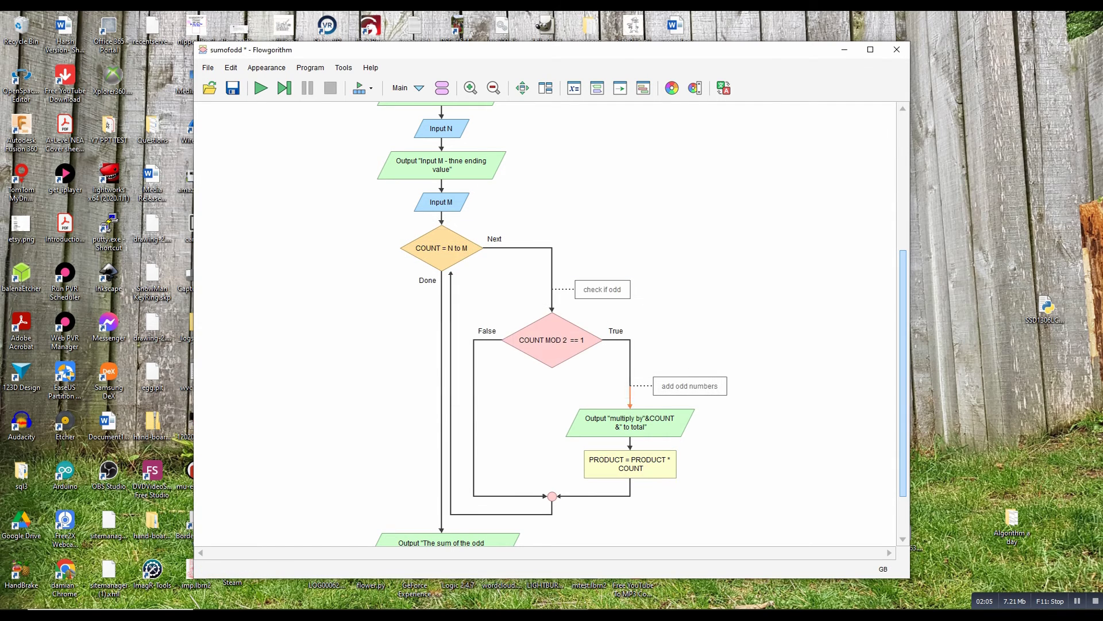
Run with N = 1 and M = 10 for 945, then switch to Calculator
left_click(260, 87)
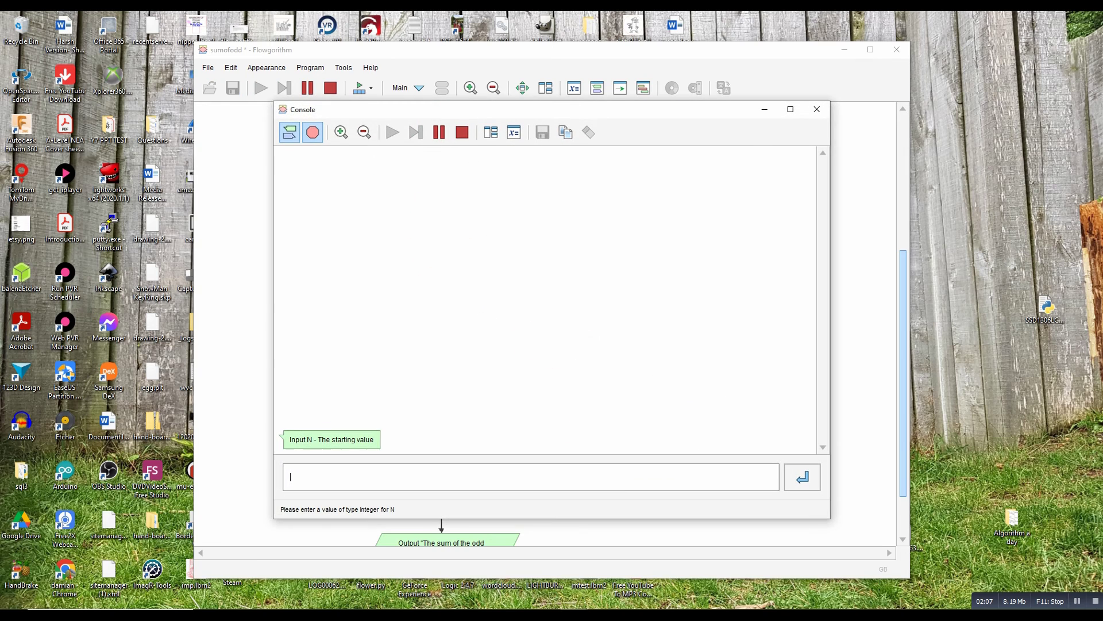
type("1")
key("Return")
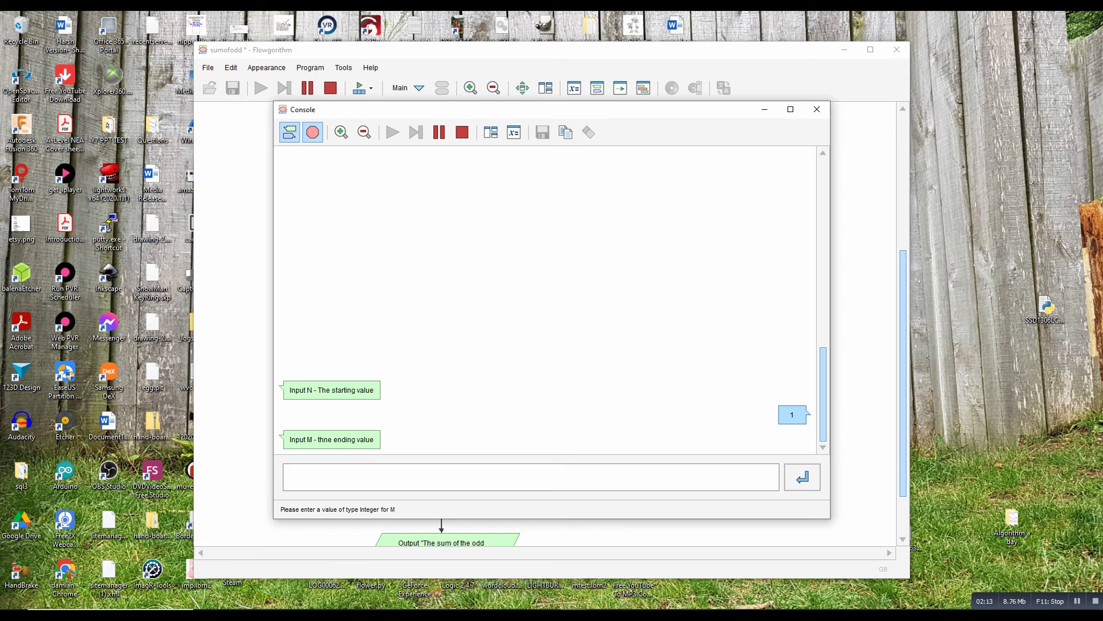
type("10")
key("Return")
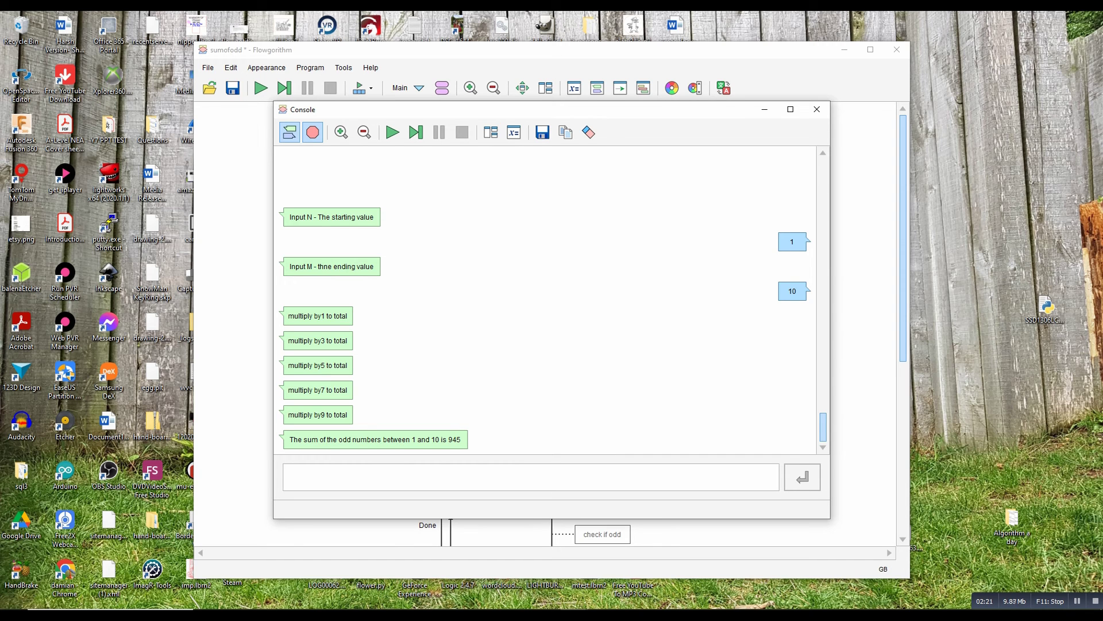
key("alt+Tab")
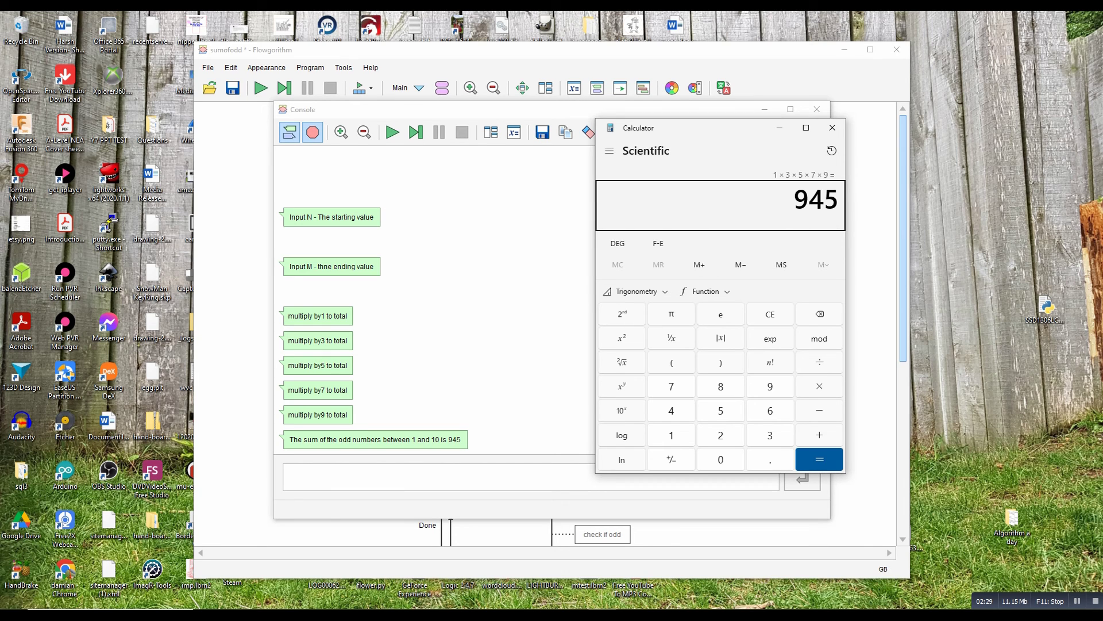
Close the Calculator showing 1×3×5×7×9 = 945
left_click(832, 127)
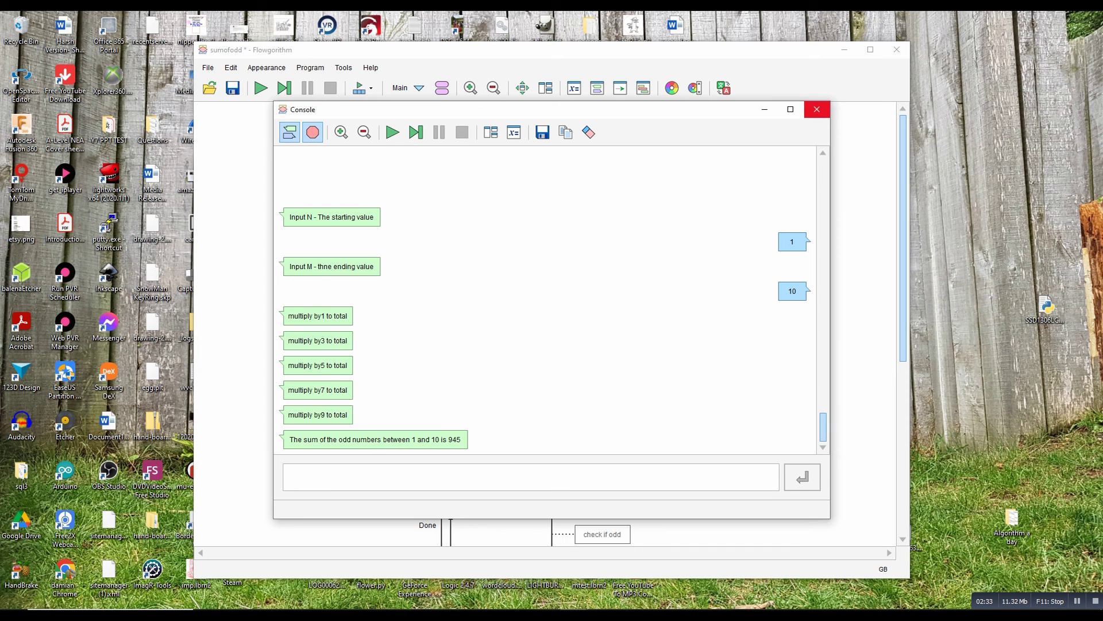
Close the Console window and maximize the Flowgorithm window
left_click(816, 109)
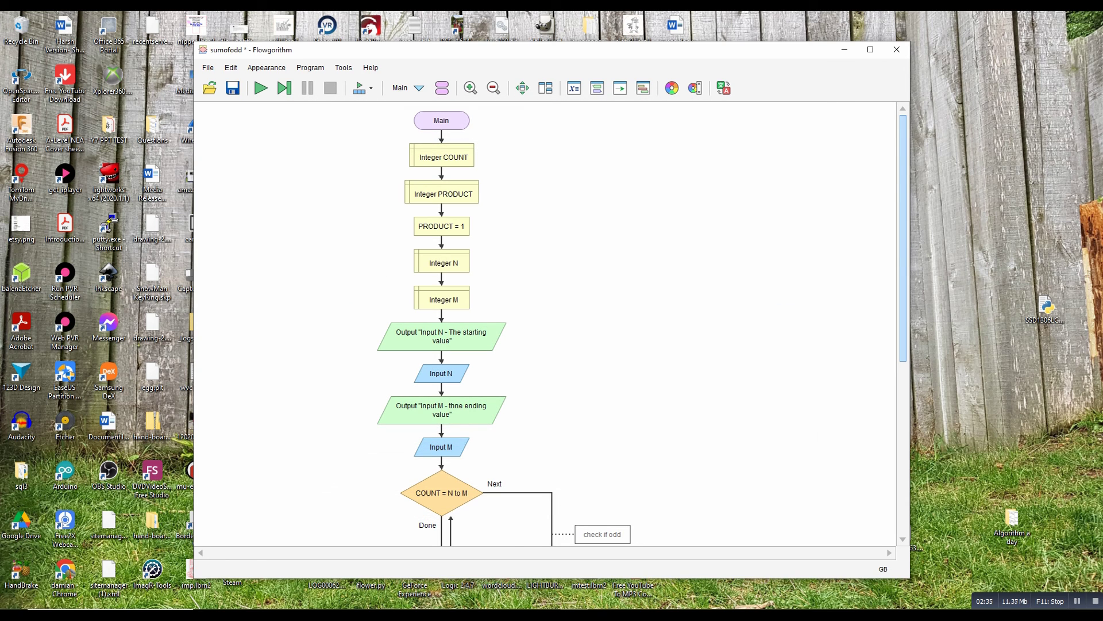
scroll(552, 323, "down", 1)
scroll(552, 323, "up", 1)
scroll(552, 323, "down", 2)
scroll(552, 323, "down", 6)
scroll(551, 323, "down", 1)
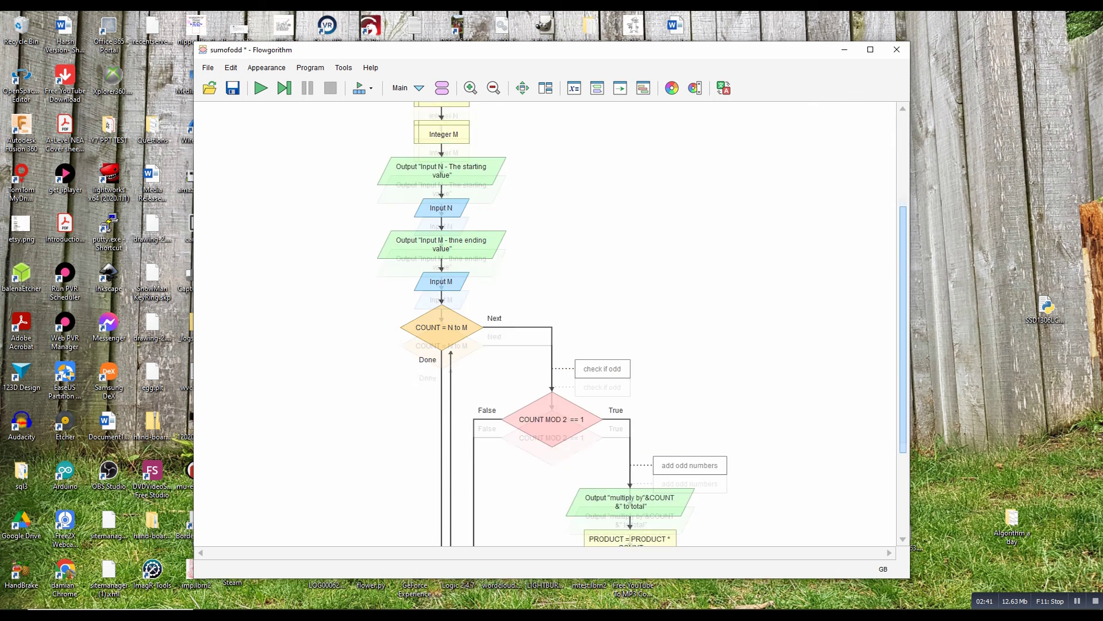
scroll(551, 323, "down", 6)
left_click(870, 50)
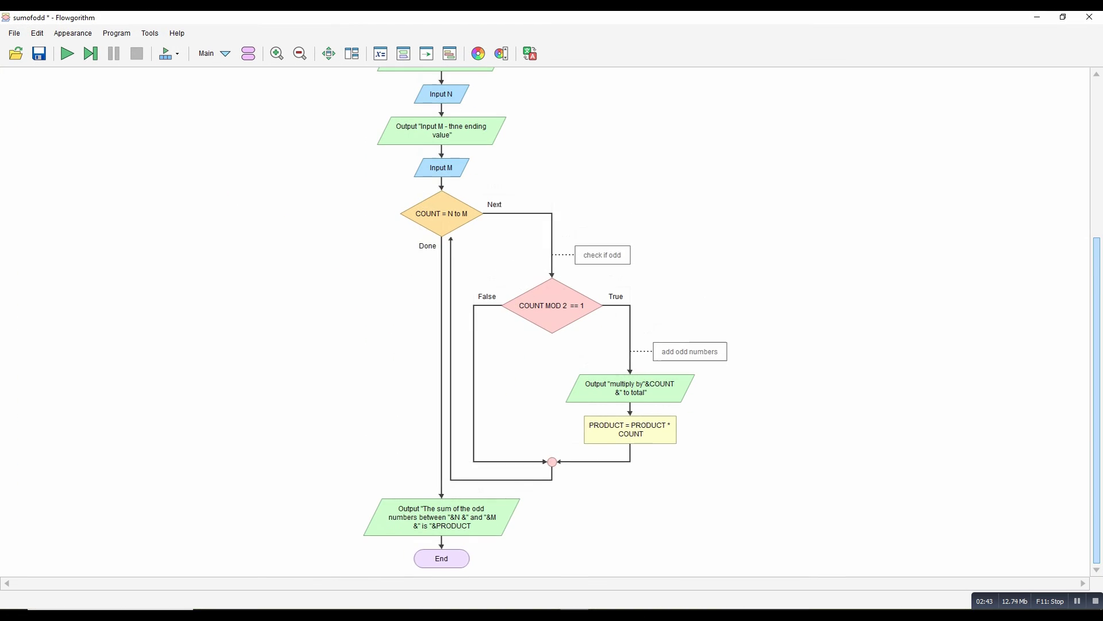
scroll(551, 323, "up", 8)
scroll(552, 324, "up", 5)
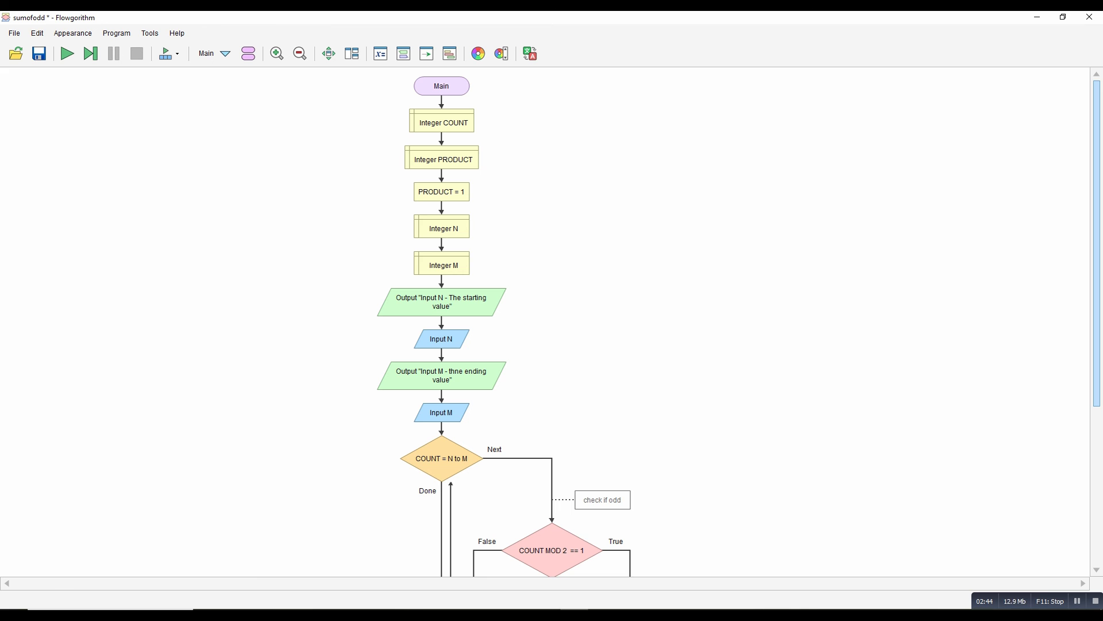
scroll(552, 323, "down", 3)
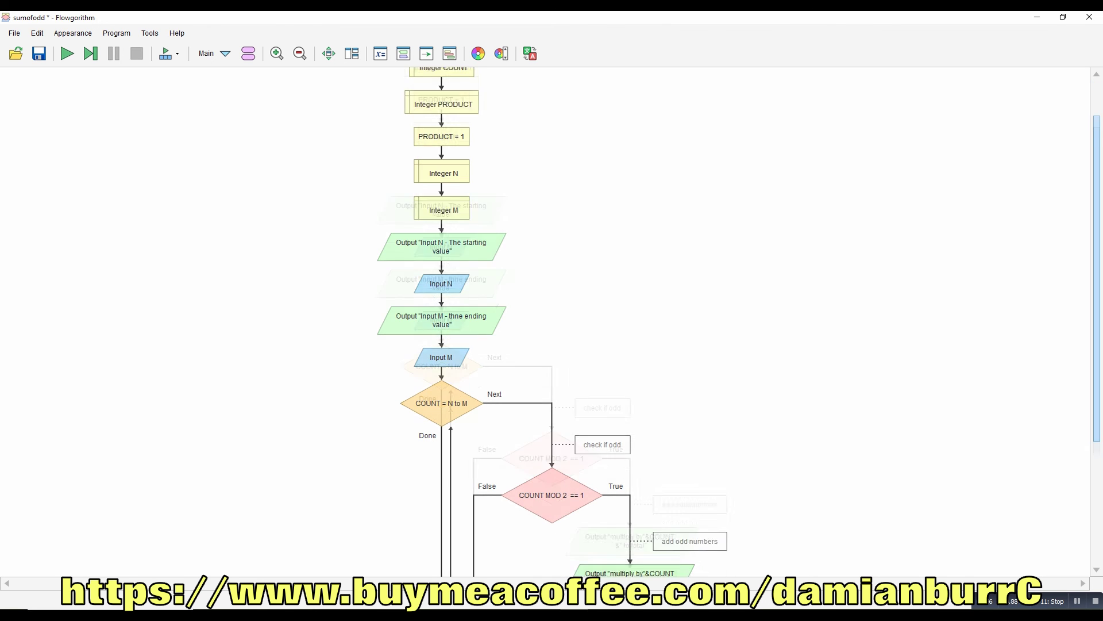